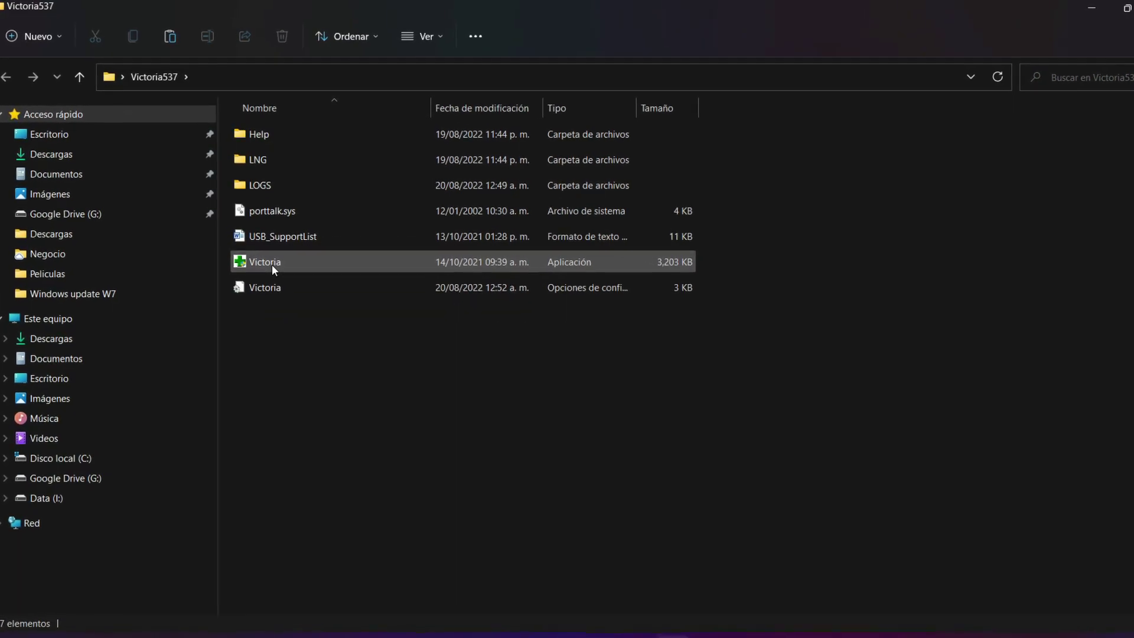
- Launch the Victoria application from the Victoria537 folder as administrator and maximize its window
right_click(273, 267)
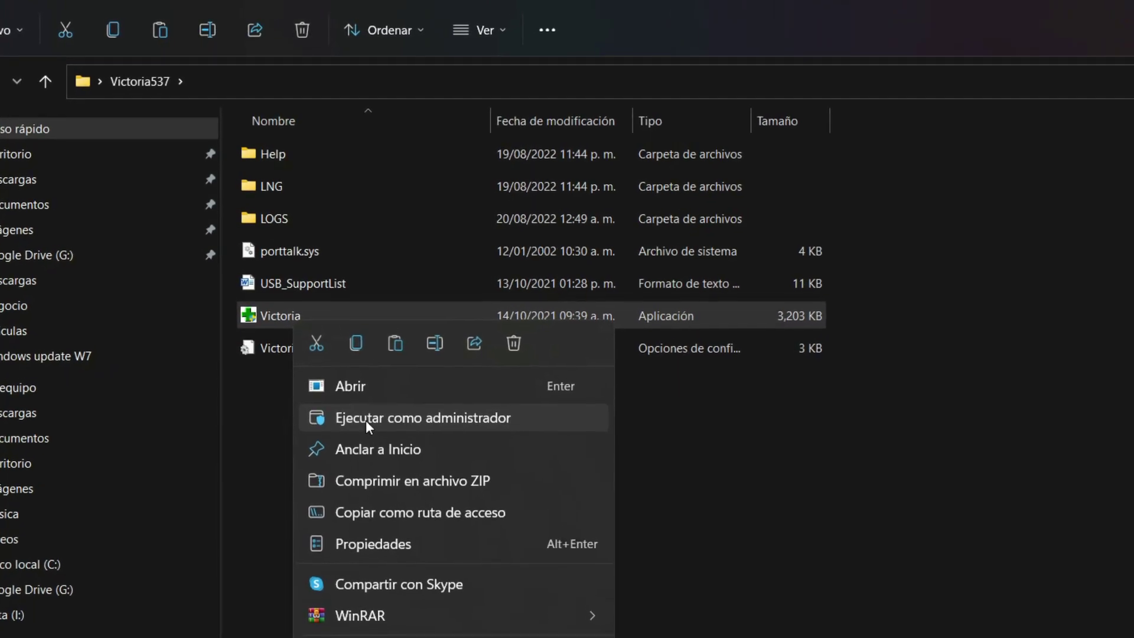
left_click(378, 441)
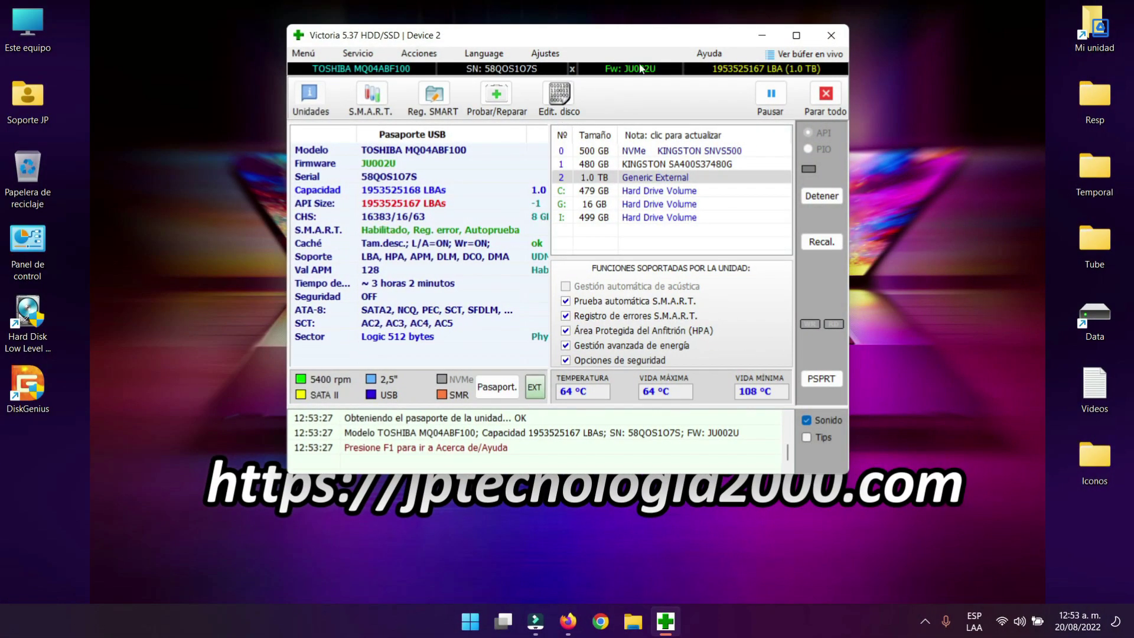
left_click(789, 37)
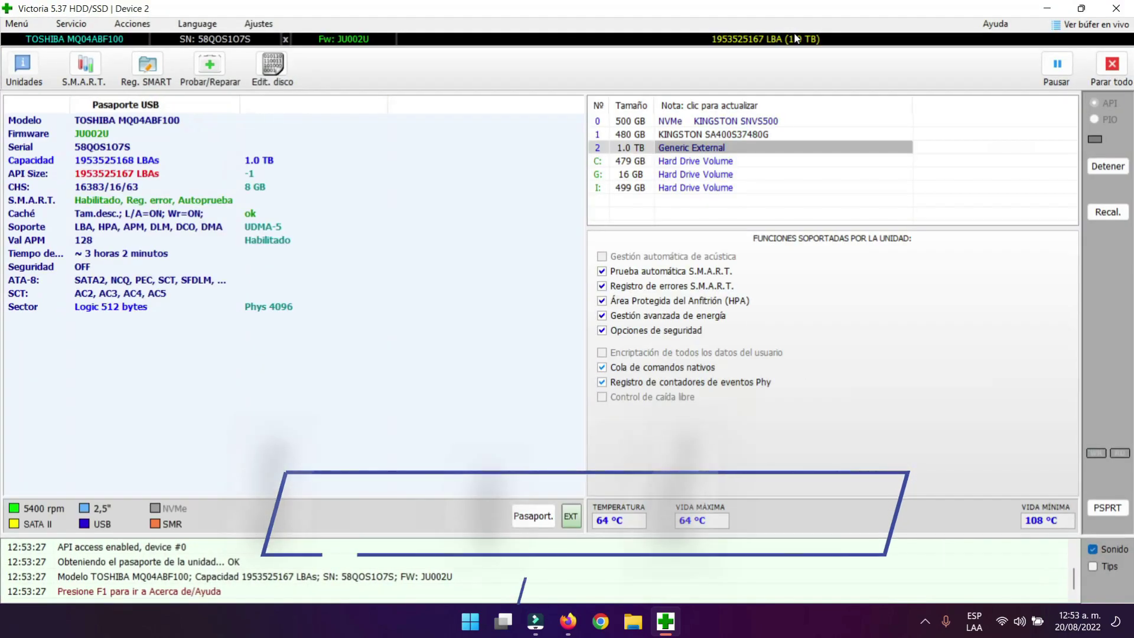
- Switch the interface language to English and return it to Español
left_click(186, 24)
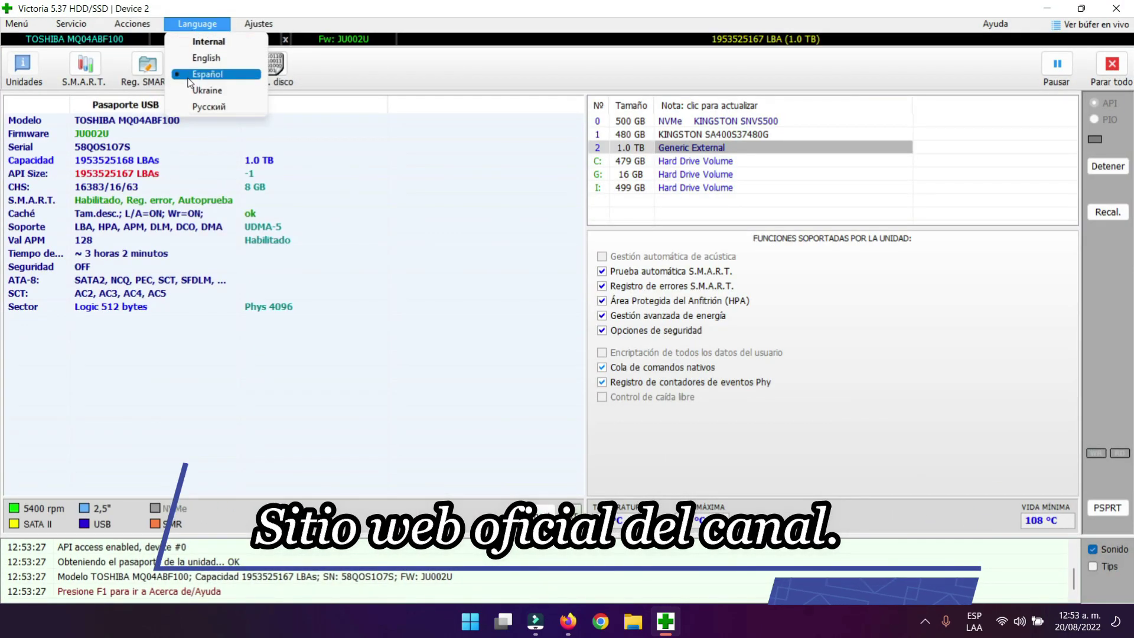
left_click(198, 59)
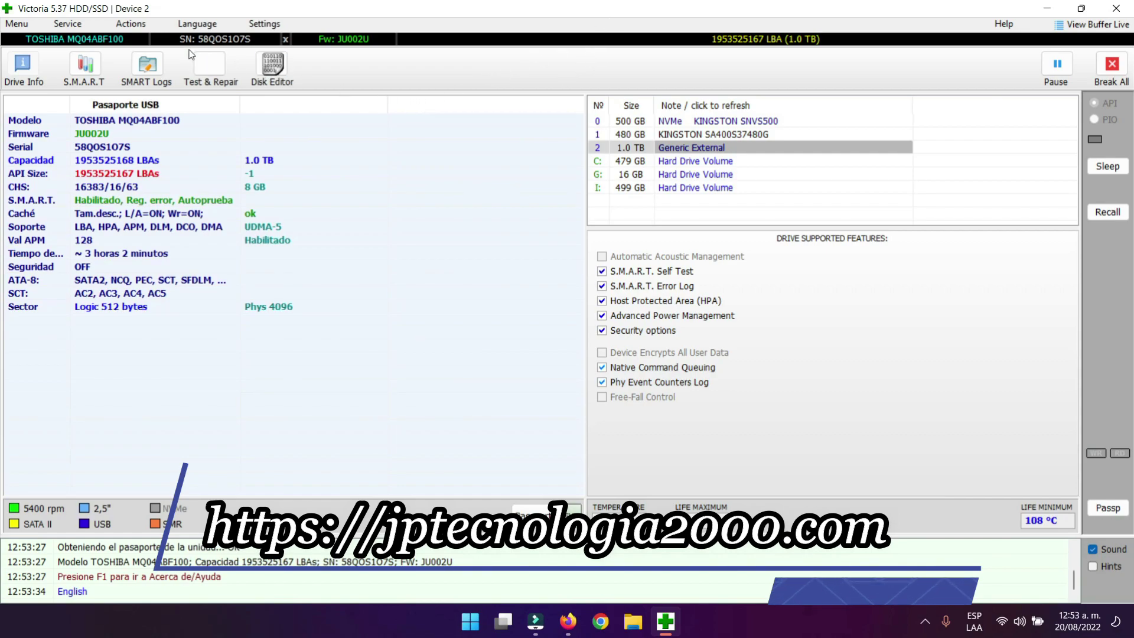
left_click(192, 28)
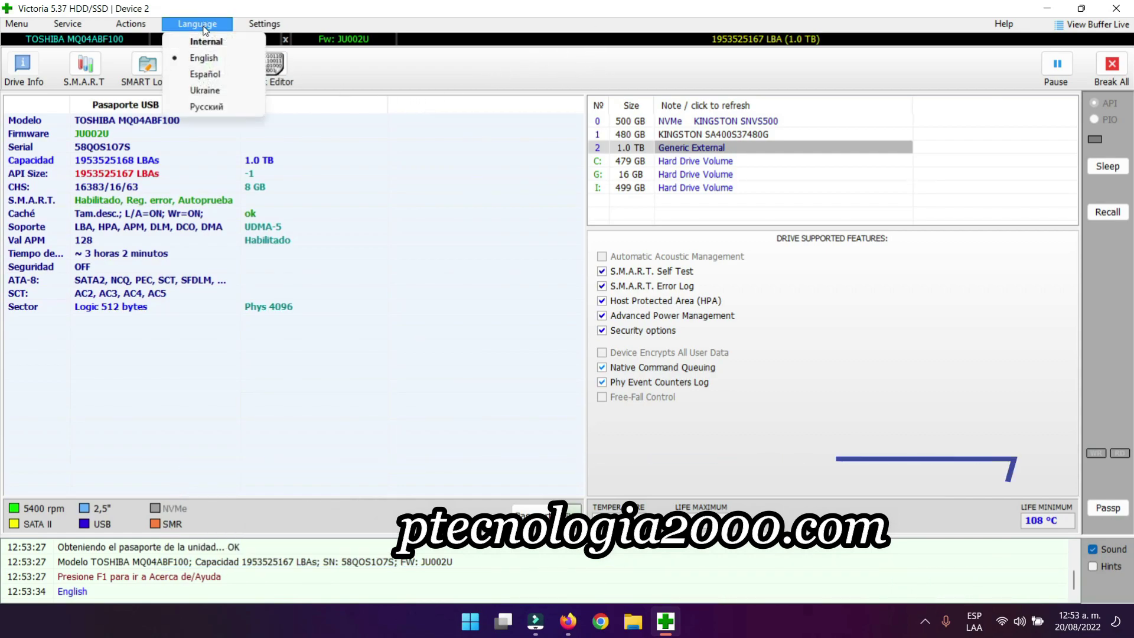
left_click(200, 75)
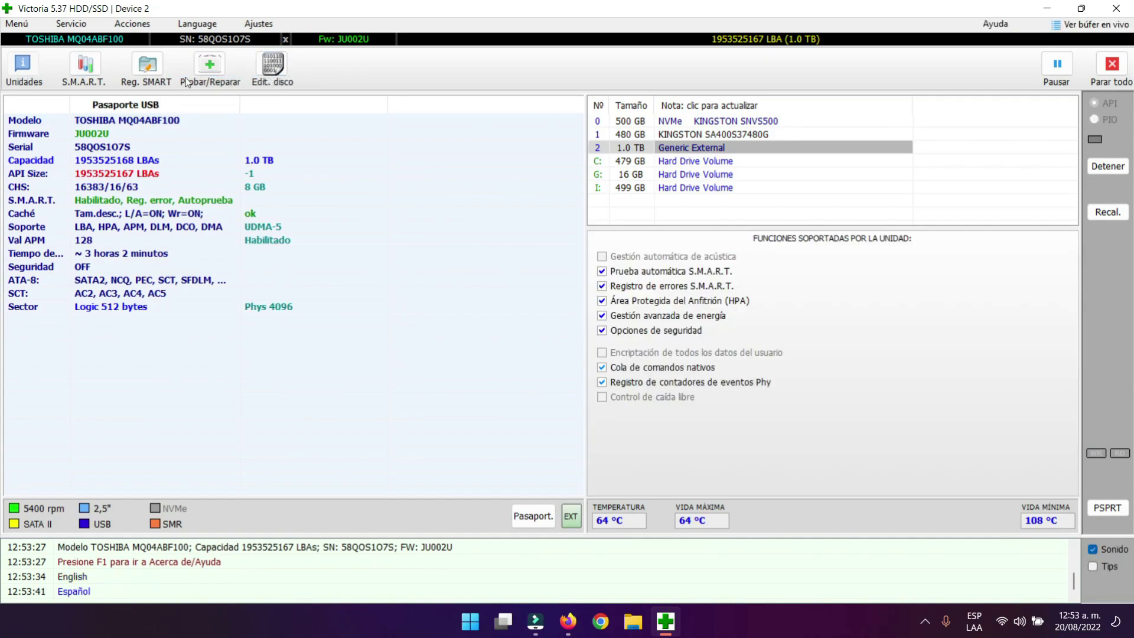
- View the drive passports of the KINGSTON SNVS500 and KINGSTON SA400S37480G, finishing with the 1.0 TB Generic External drive selected
left_click(26, 66)
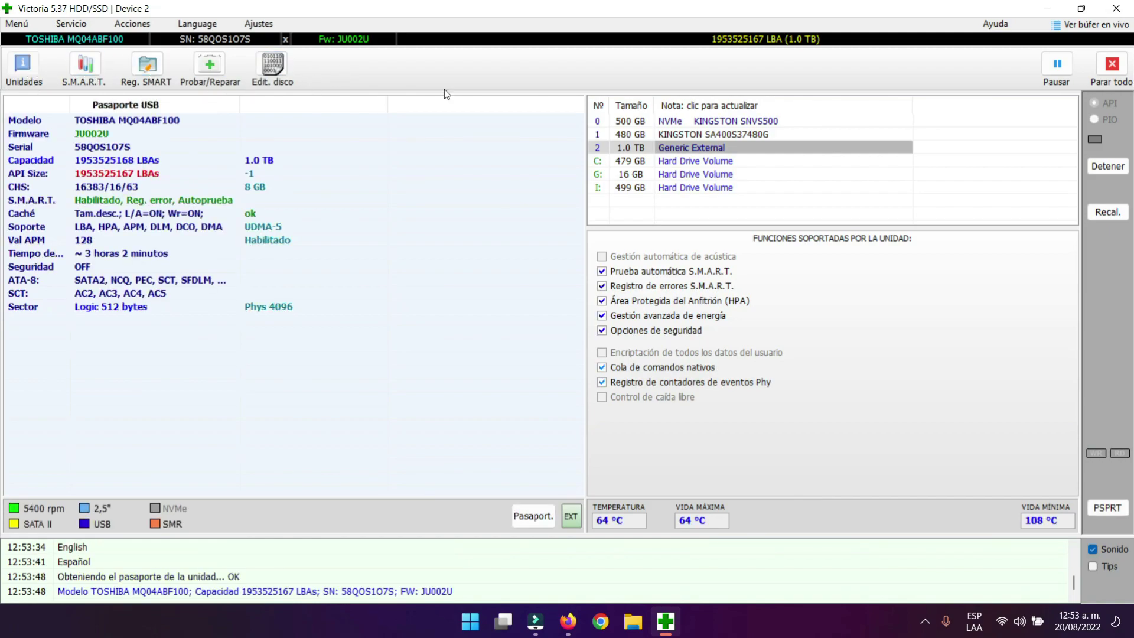
left_click(678, 121)
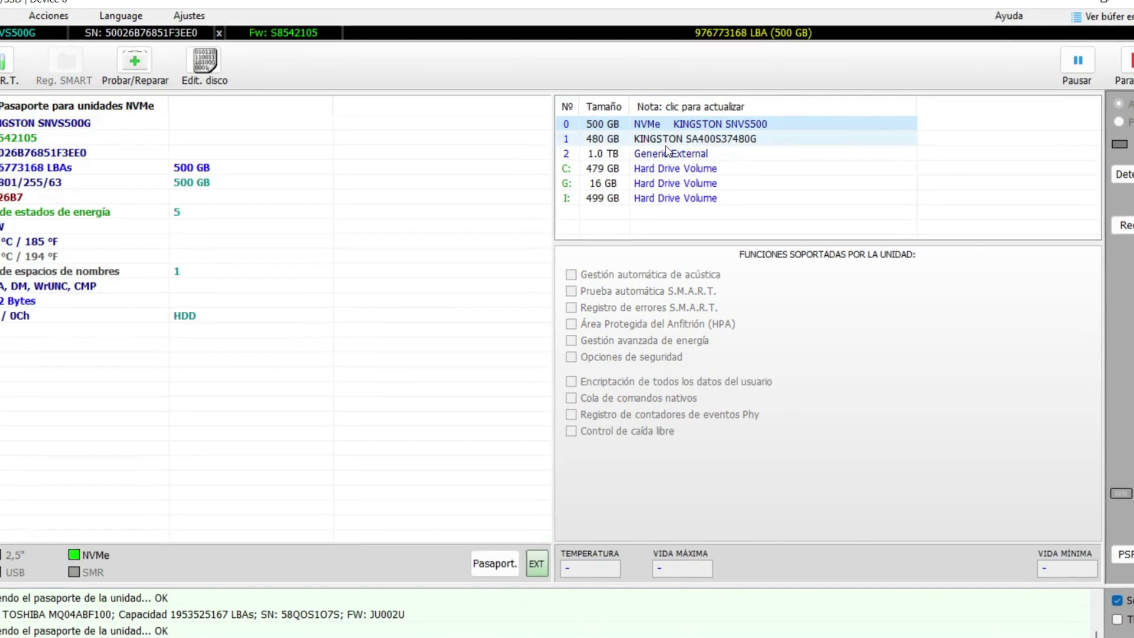
left_click(660, 142)
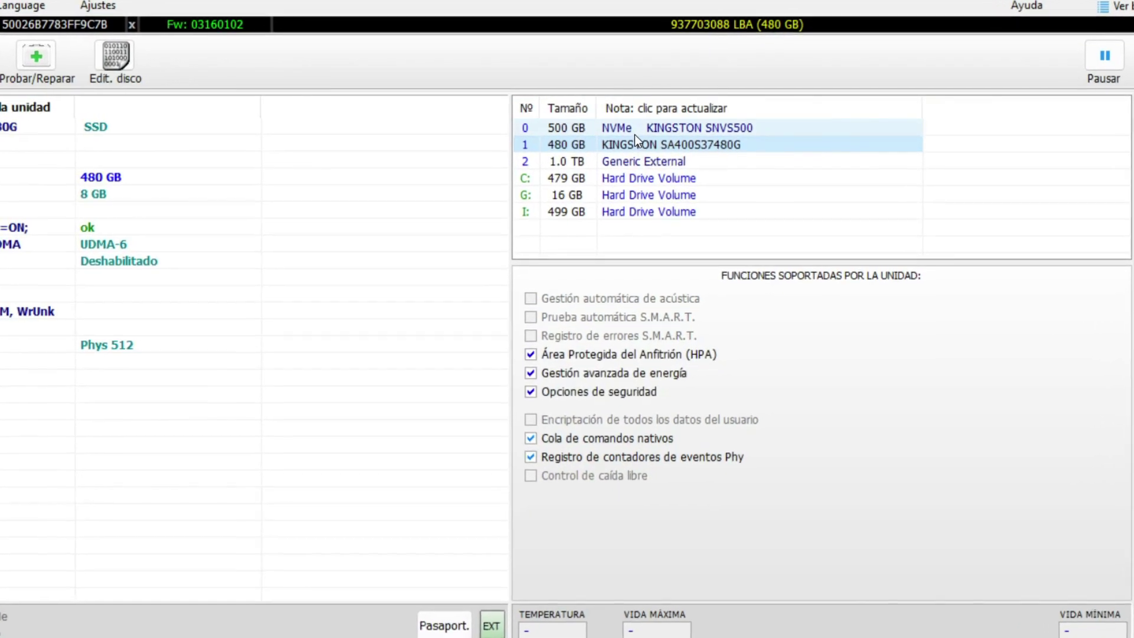
left_click(657, 130)
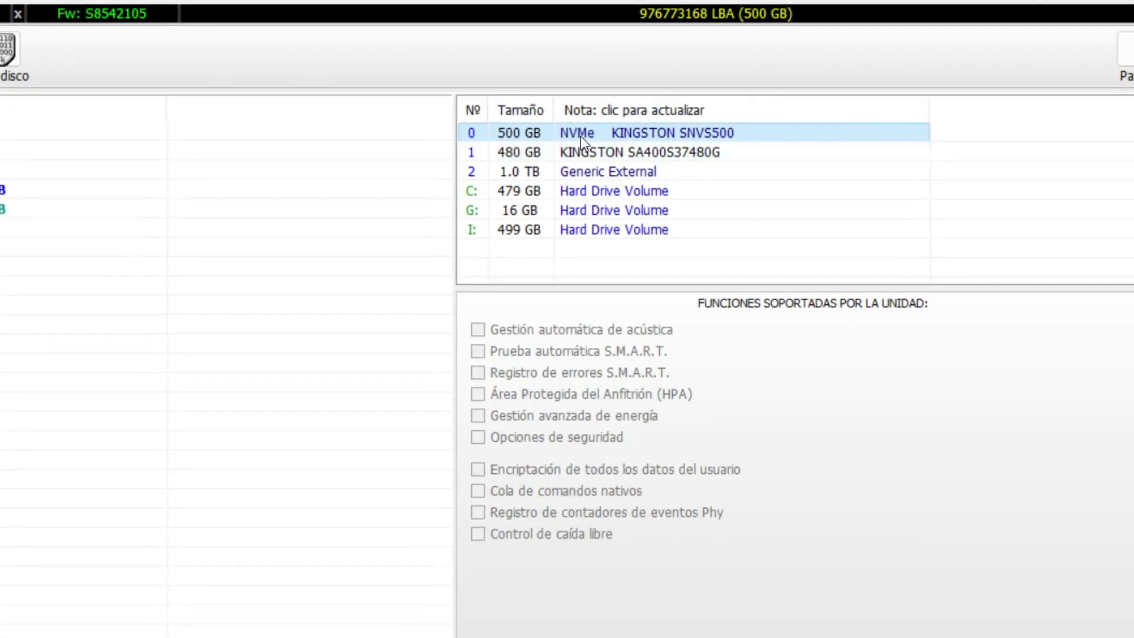
left_click(555, 155)
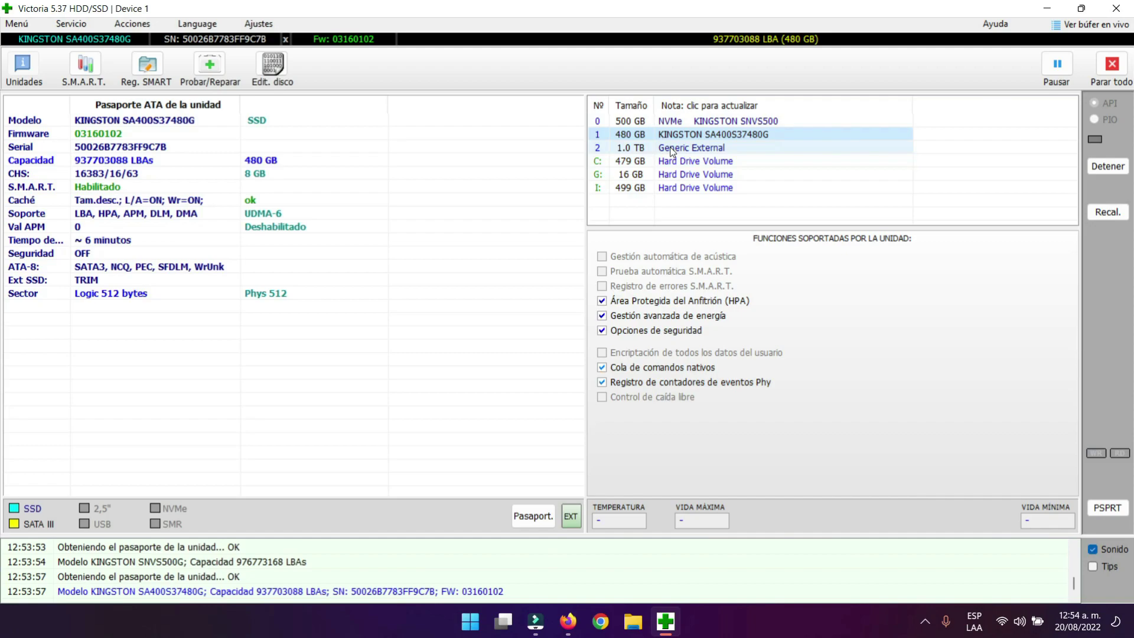
left_click(671, 151)
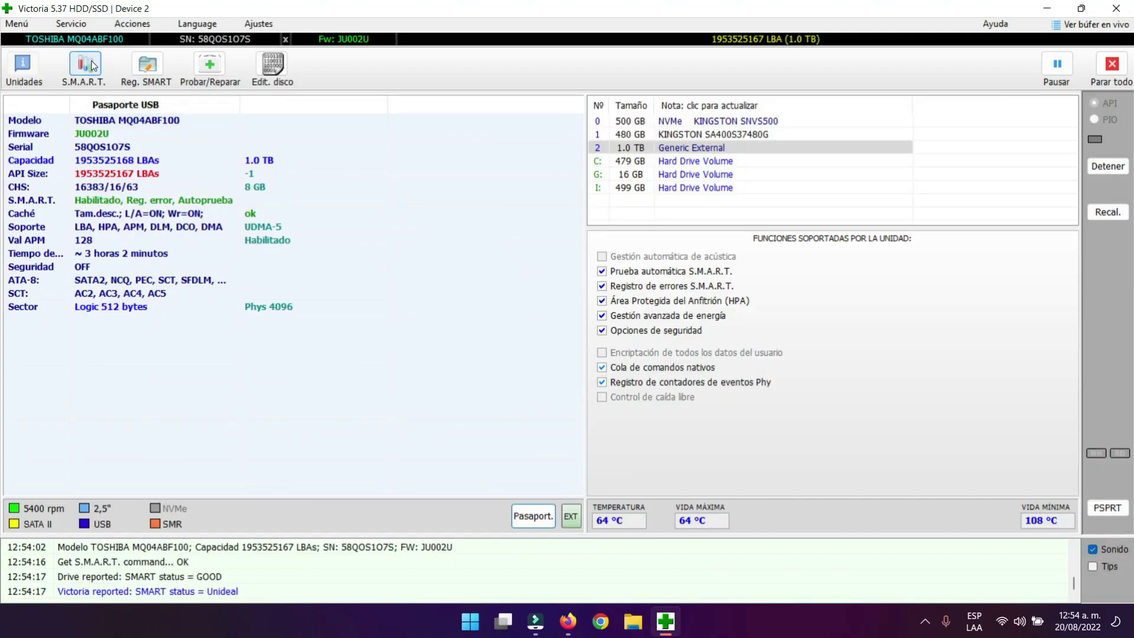
- Examine the external drive's S.M.A.R.T. attributes and glance at the Firefox search results on hard disk S.M.A.R.T. before returning to Victoria
left_click(86, 65)
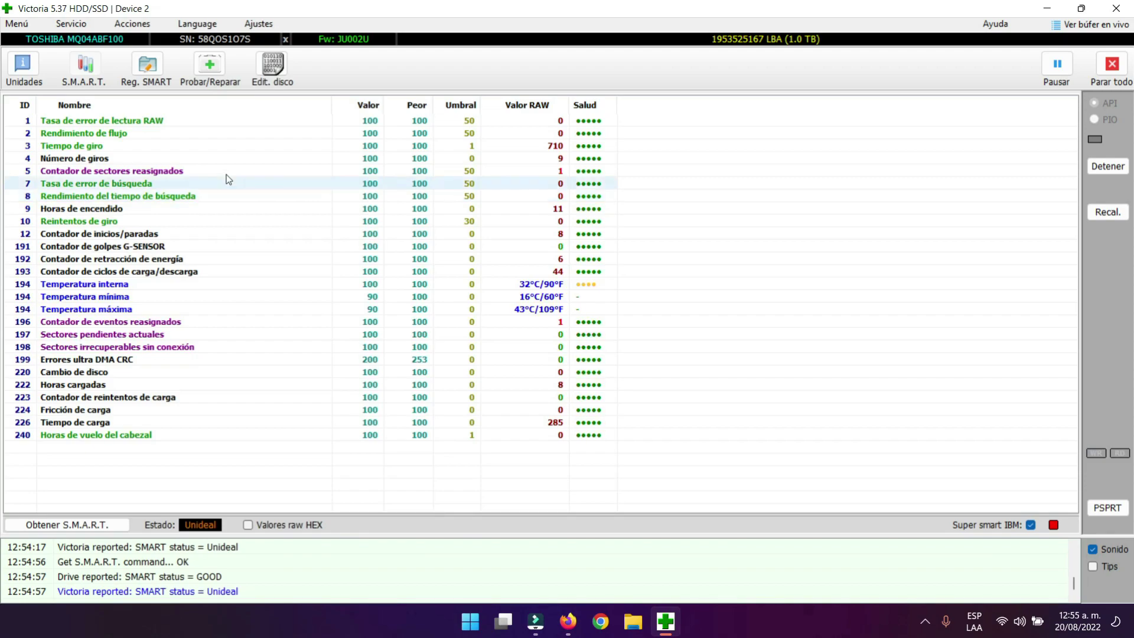
left_click(569, 627)
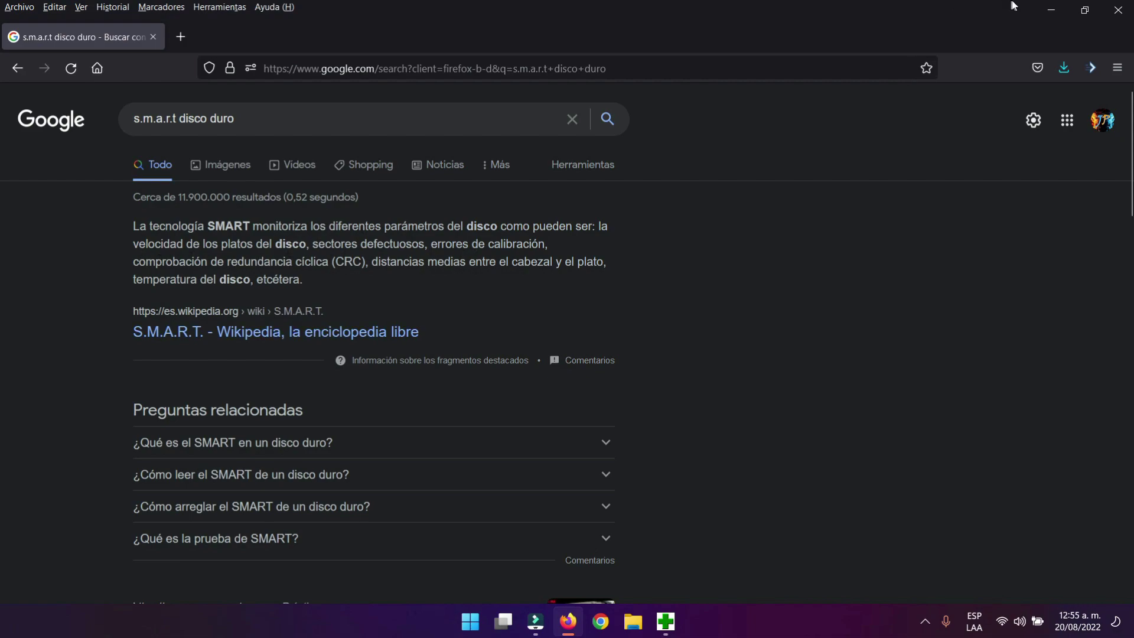
left_click(1044, 15)
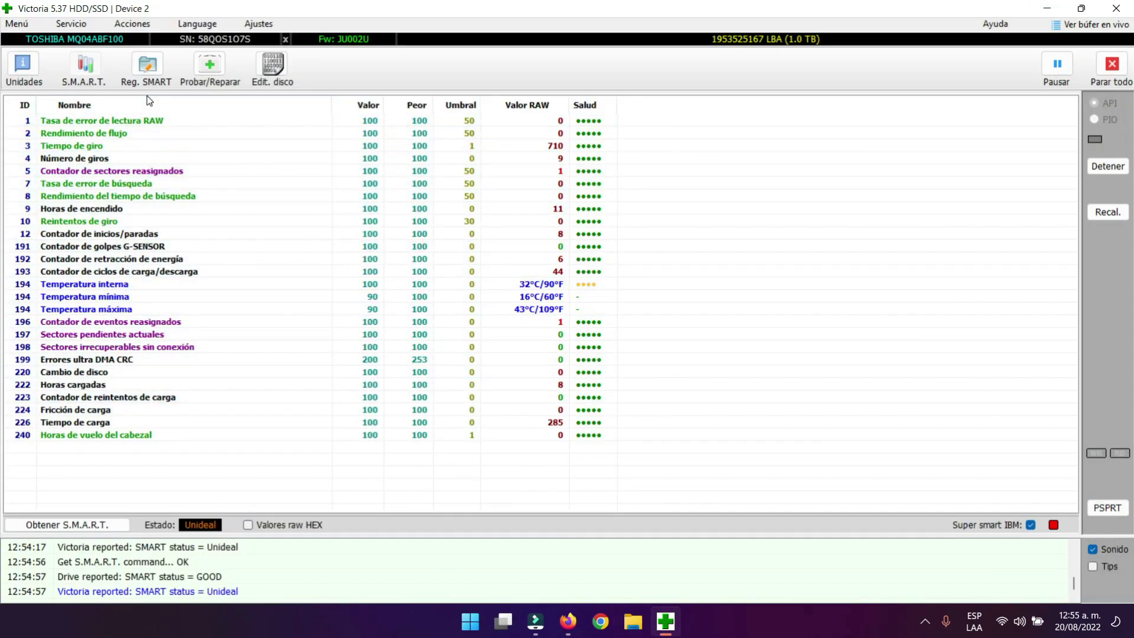
- Open the test and repair view, start a full read scan with the Ignorar action, and stop it
left_click(210, 69)
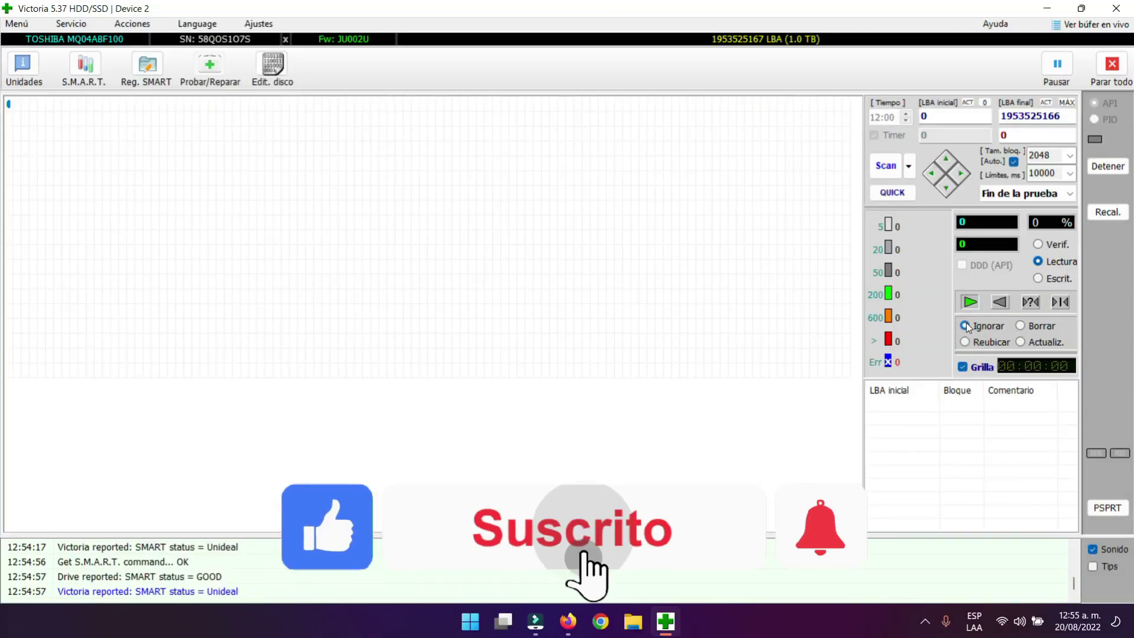
left_click(883, 172)
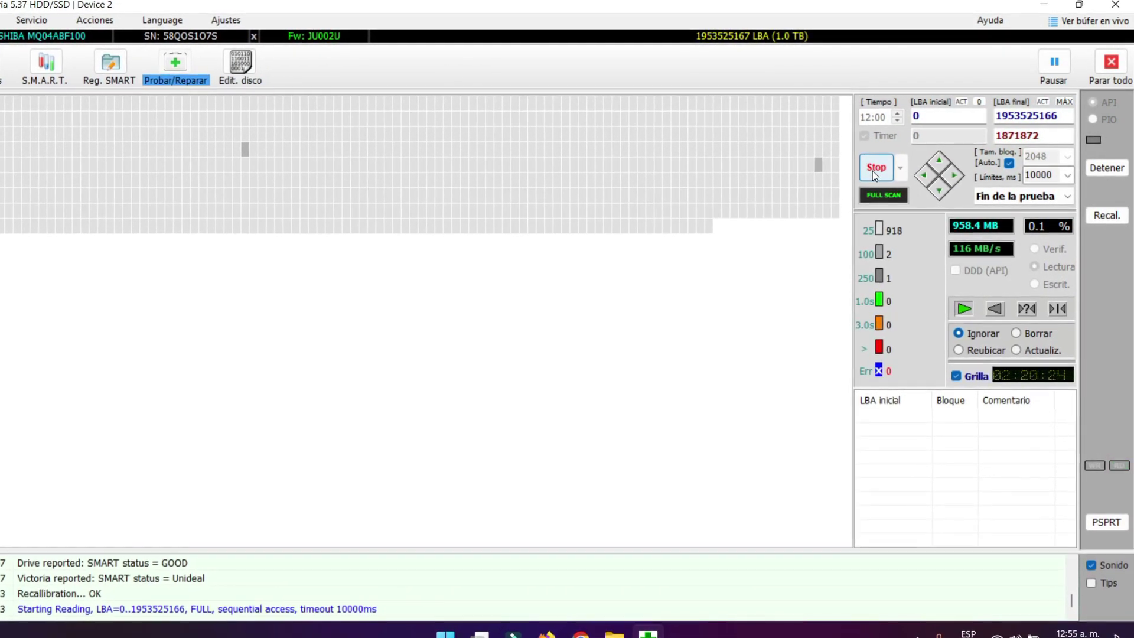
left_click(866, 172)
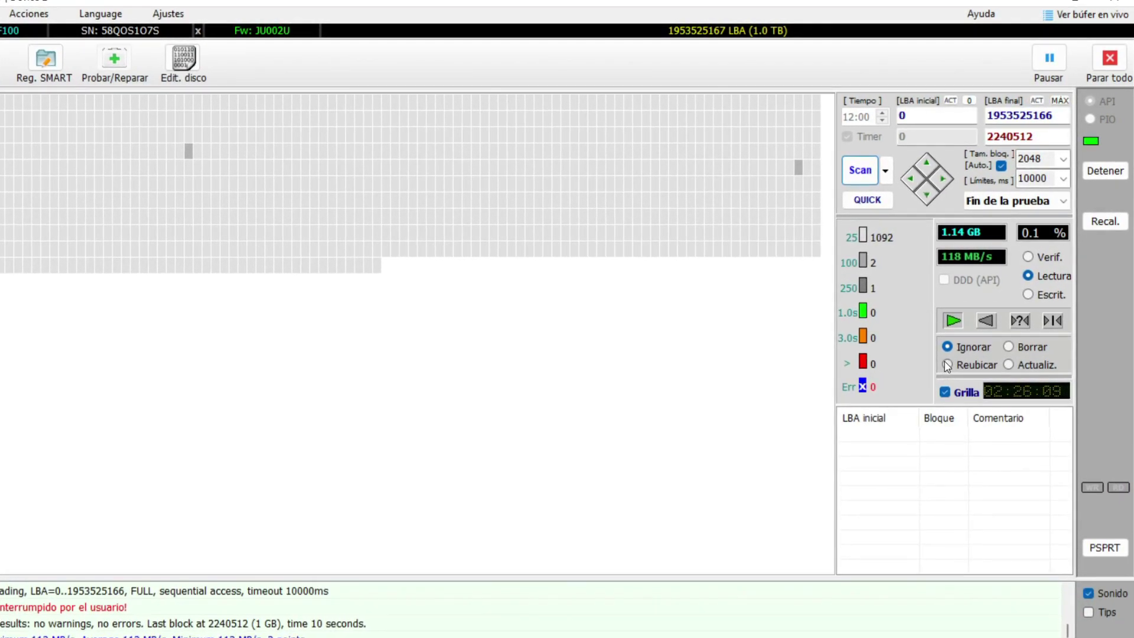
- Run the read scan with the Reubicar action for bad sectors and stop it
left_click(949, 363)
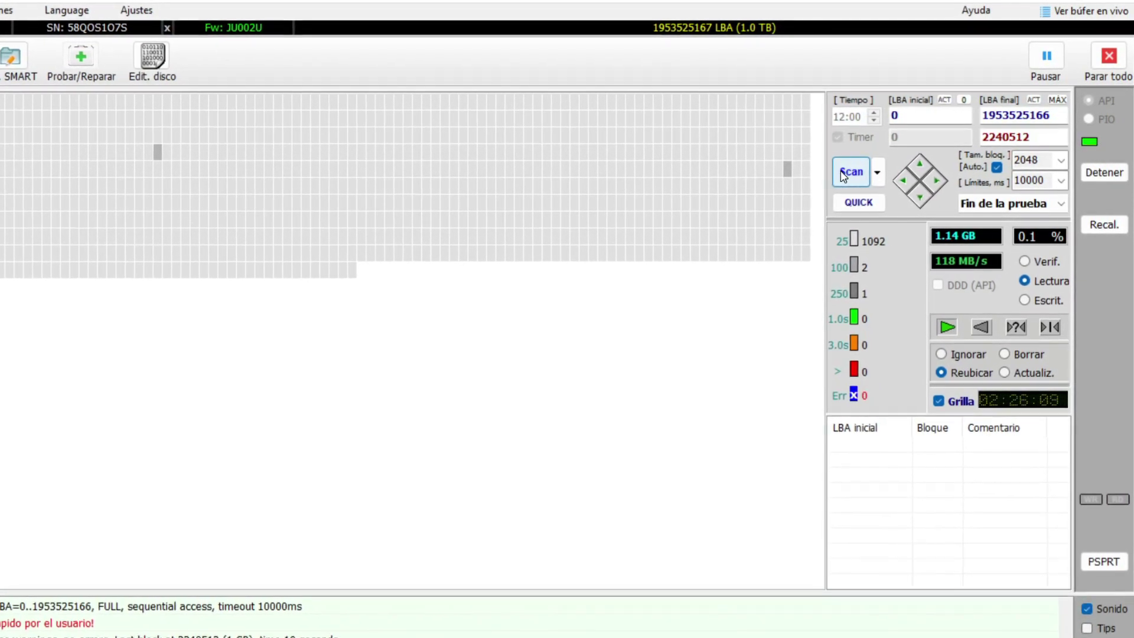
left_click(841, 171)
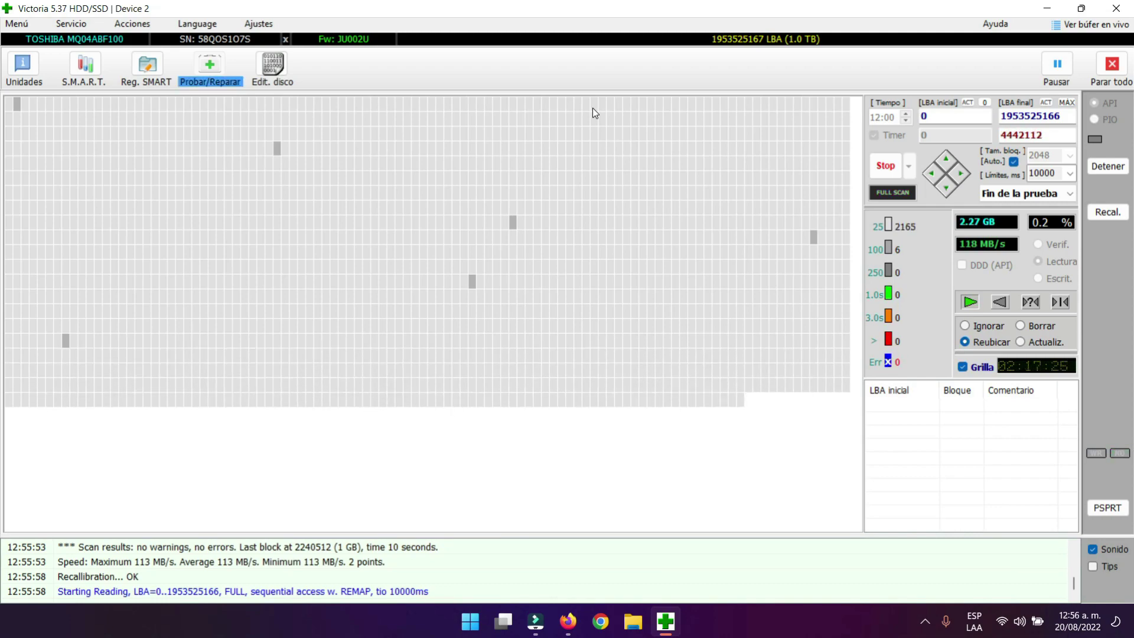
left_click(885, 167)
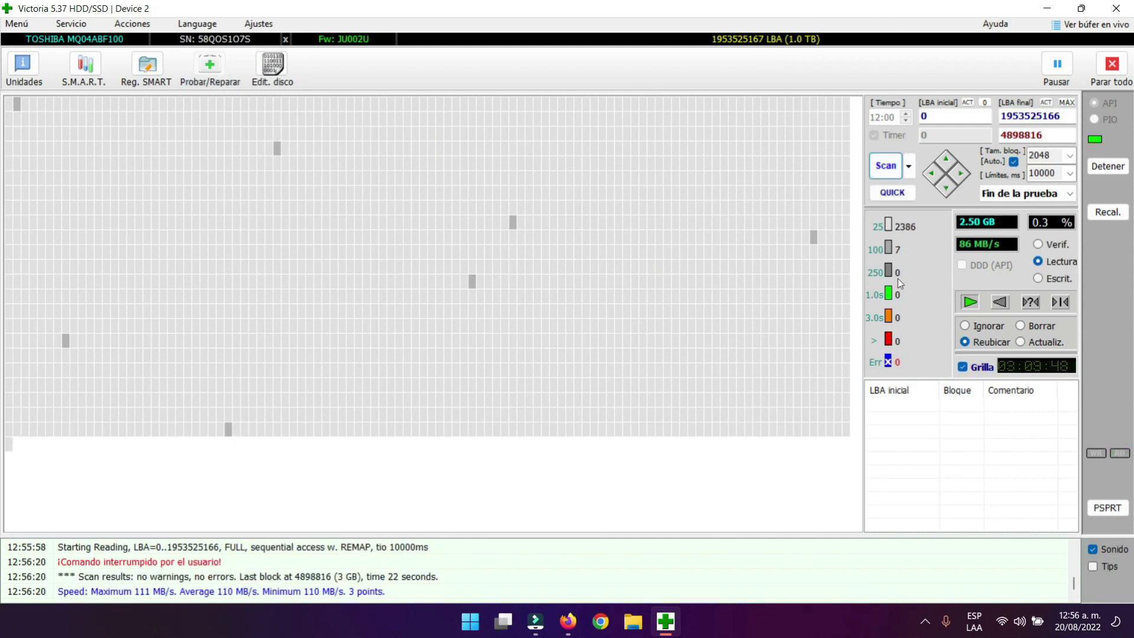
- Run the read scan with the Borrar action for bad blocks and stop it
left_click(1021, 326)
left_click(885, 167)
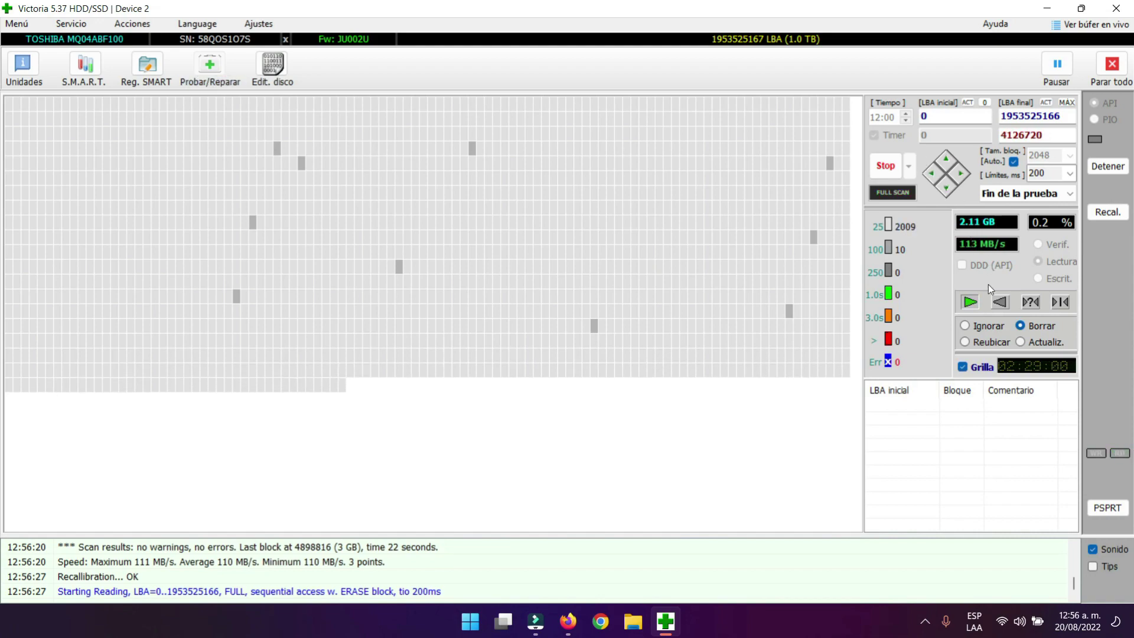
left_click(885, 167)
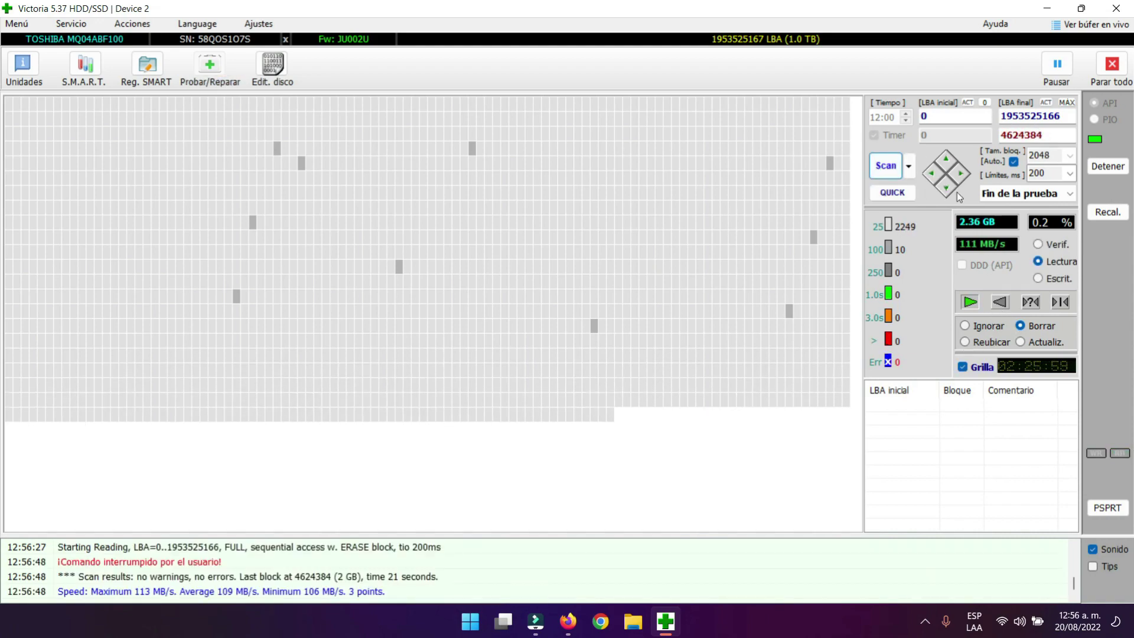
- Try the Escrit. mode, return to Lectura with the Ignorar action, and start a full scan of the drive
left_click(1038, 279)
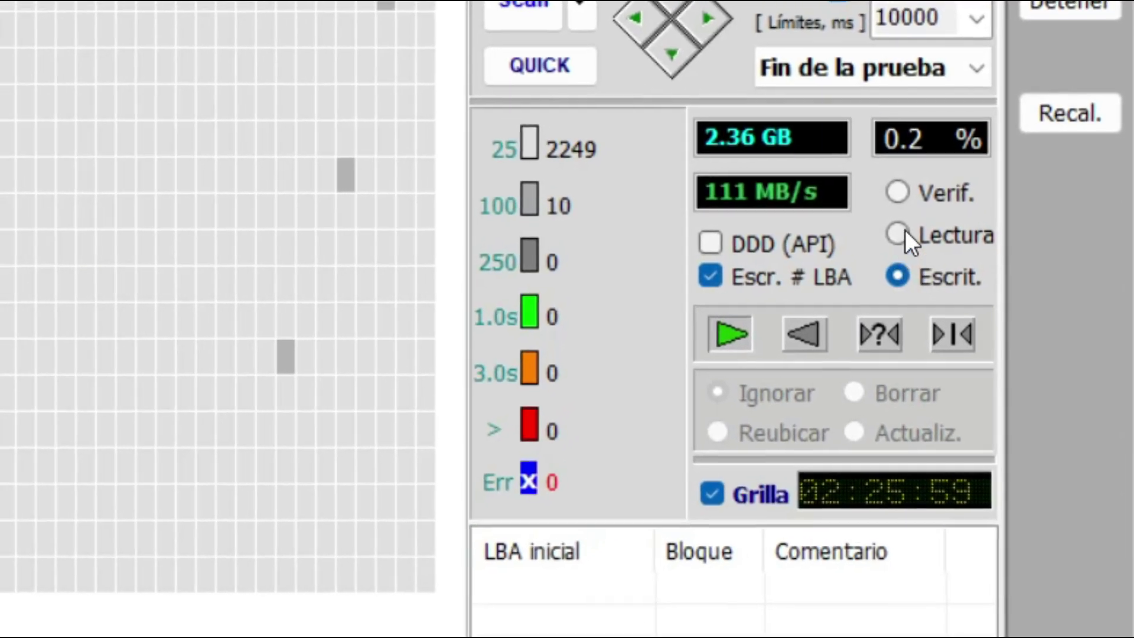
left_click(921, 239)
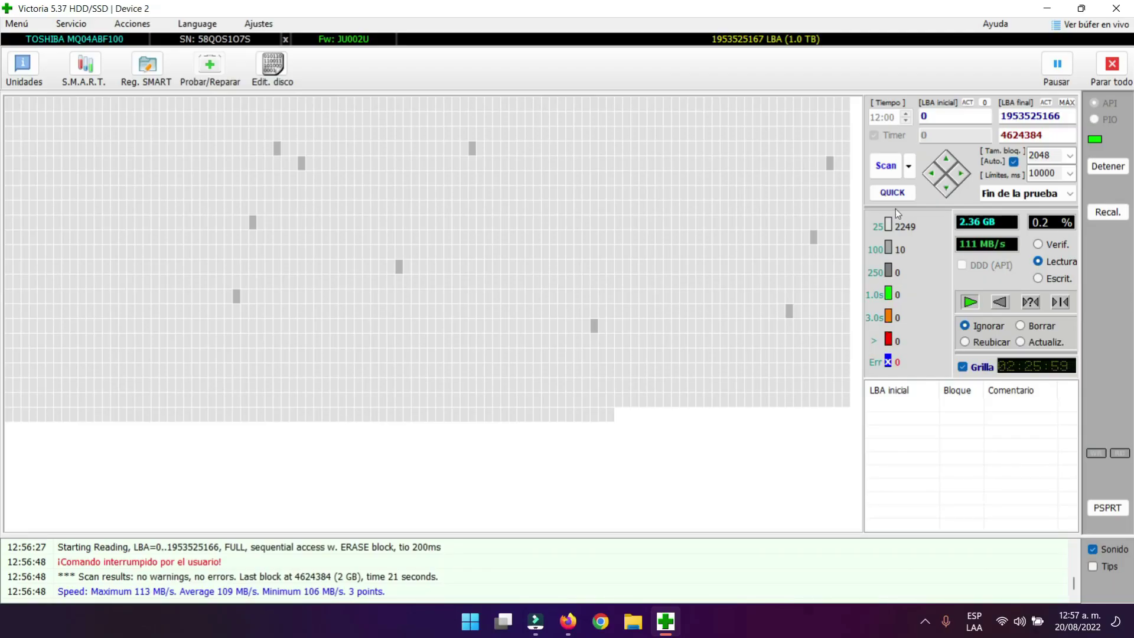
left_click(882, 166)
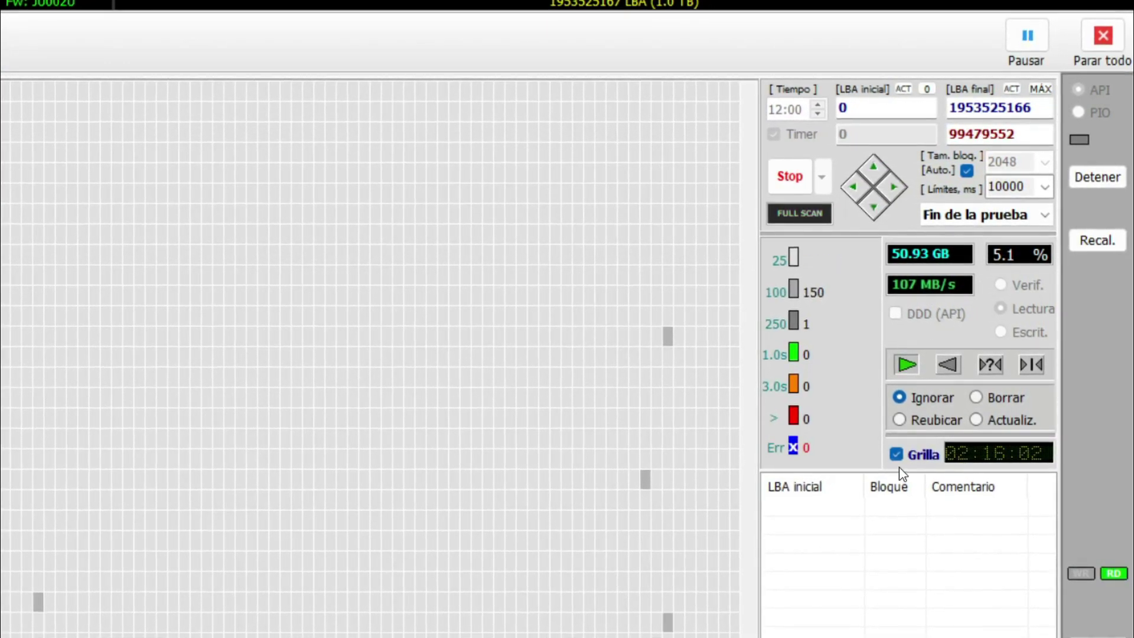
- Switch the running scan from the block grid to the speed graph and back, and select the Reubicar action
left_click(894, 456)
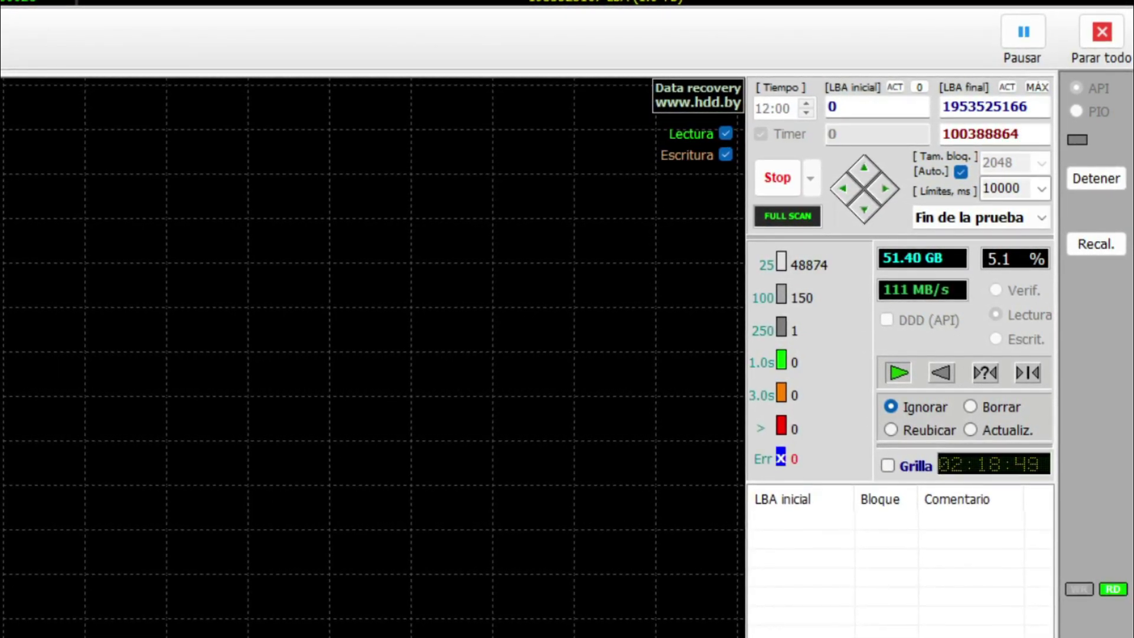
left_click(883, 476)
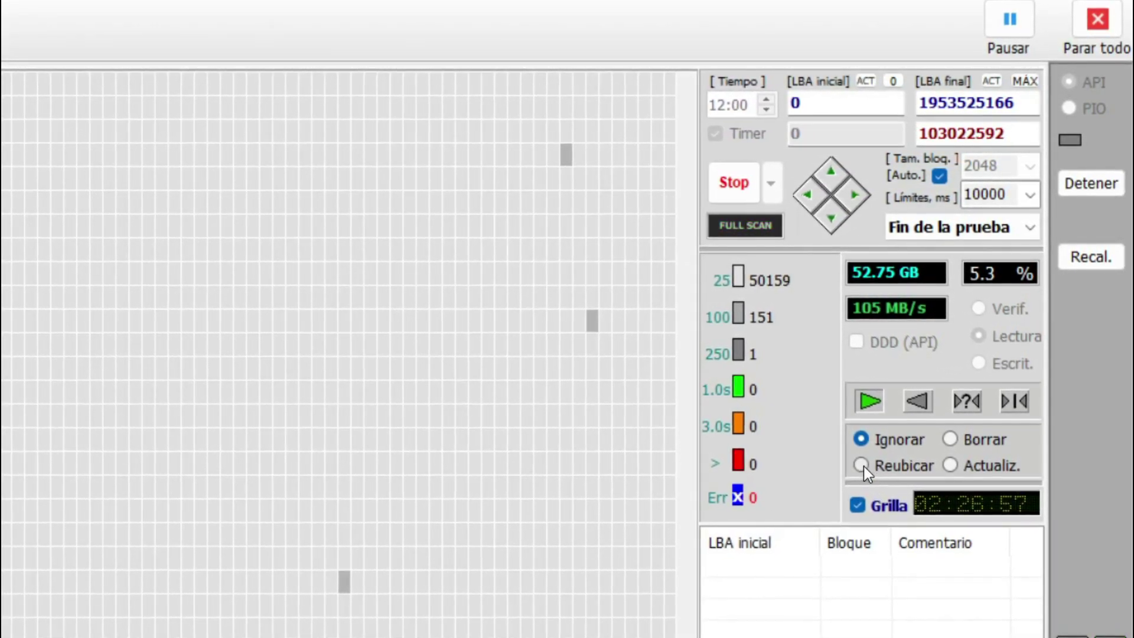
left_click(860, 463)
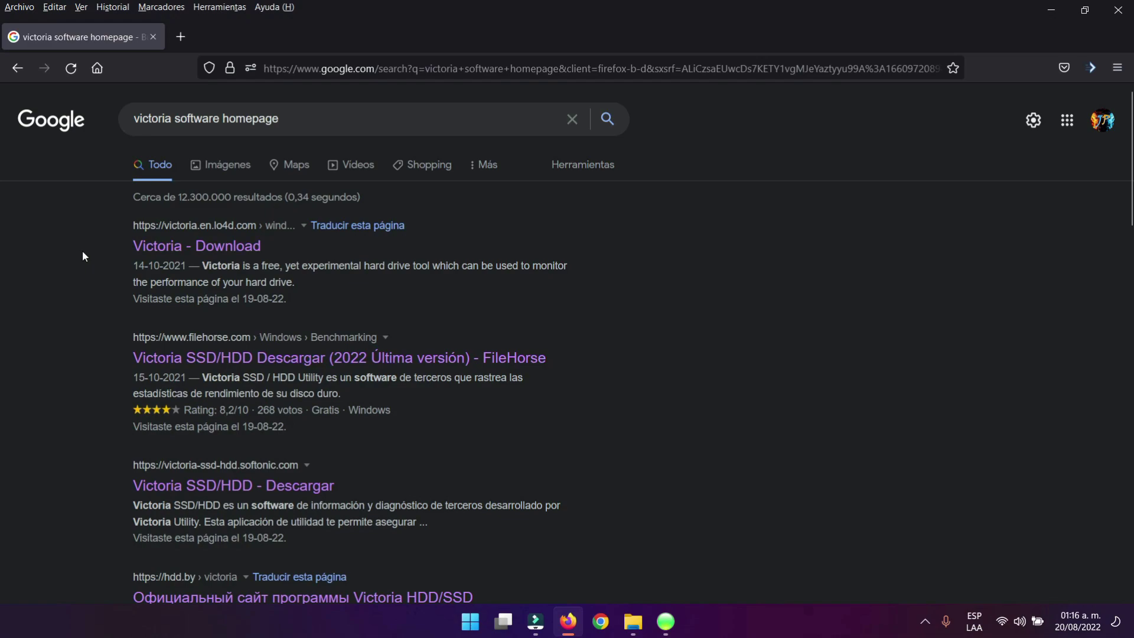
- Open the official Victoria HDD/SSD site (hdd.by) from the Firefox search results in a new tab and show that tab
scroll(82, 250, "down", 3)
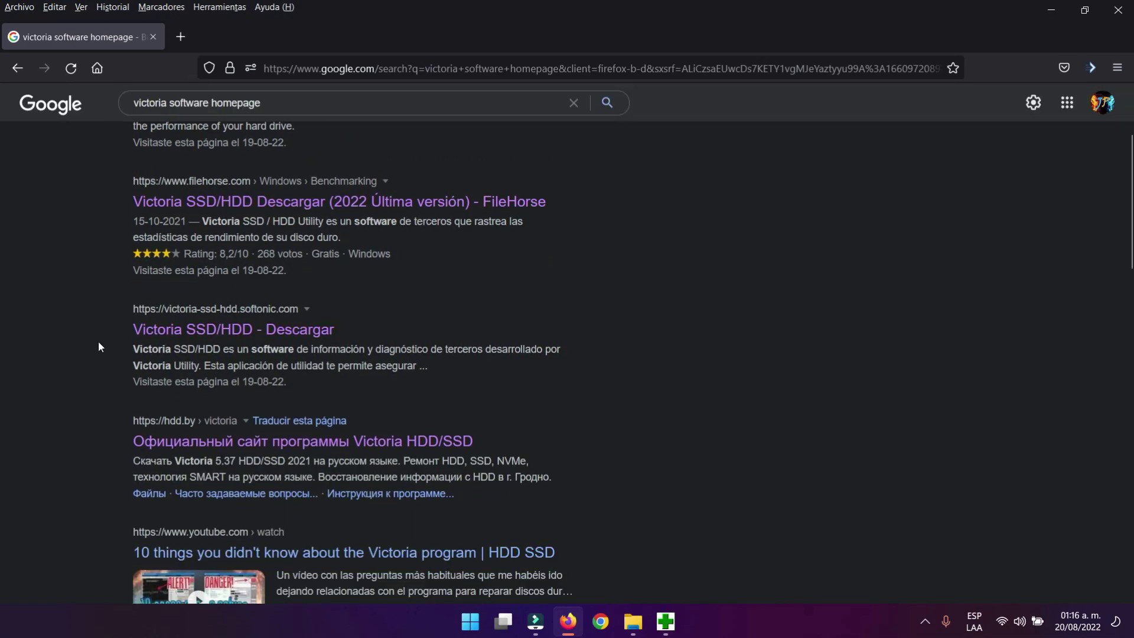
scroll(98, 344, "up", 2)
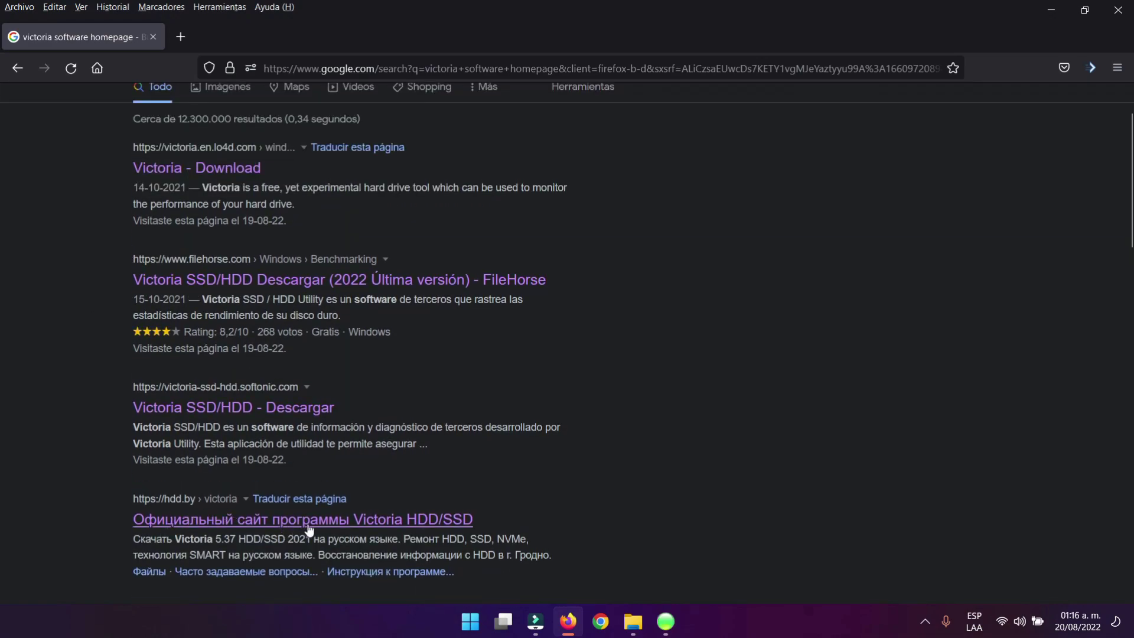
right_click(235, 523)
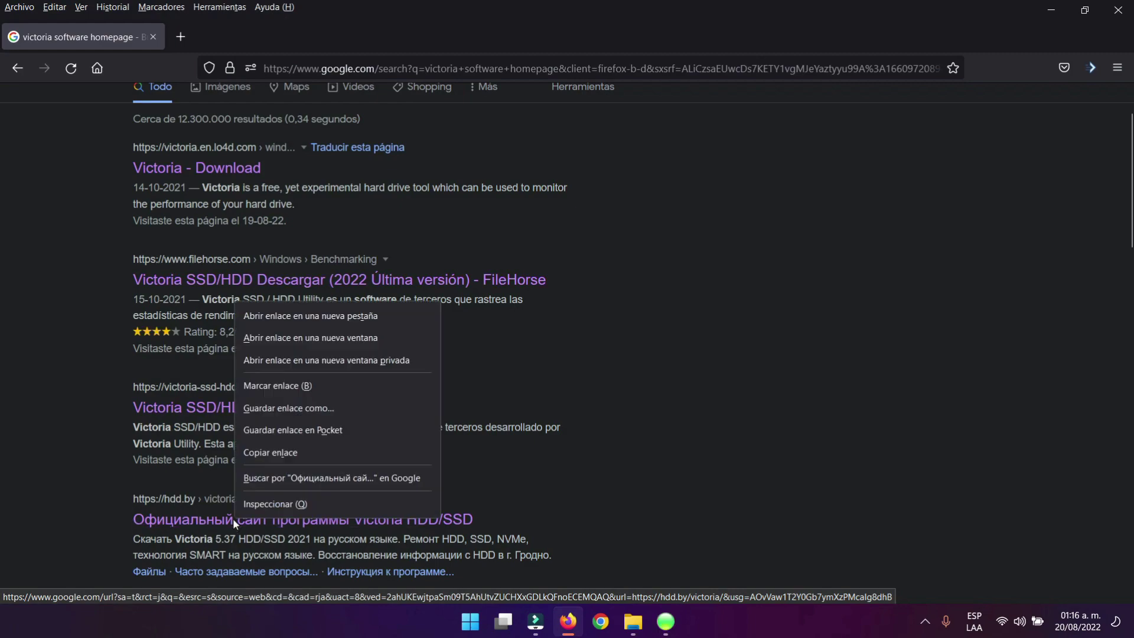
left_click(302, 315)
left_click(247, 37)
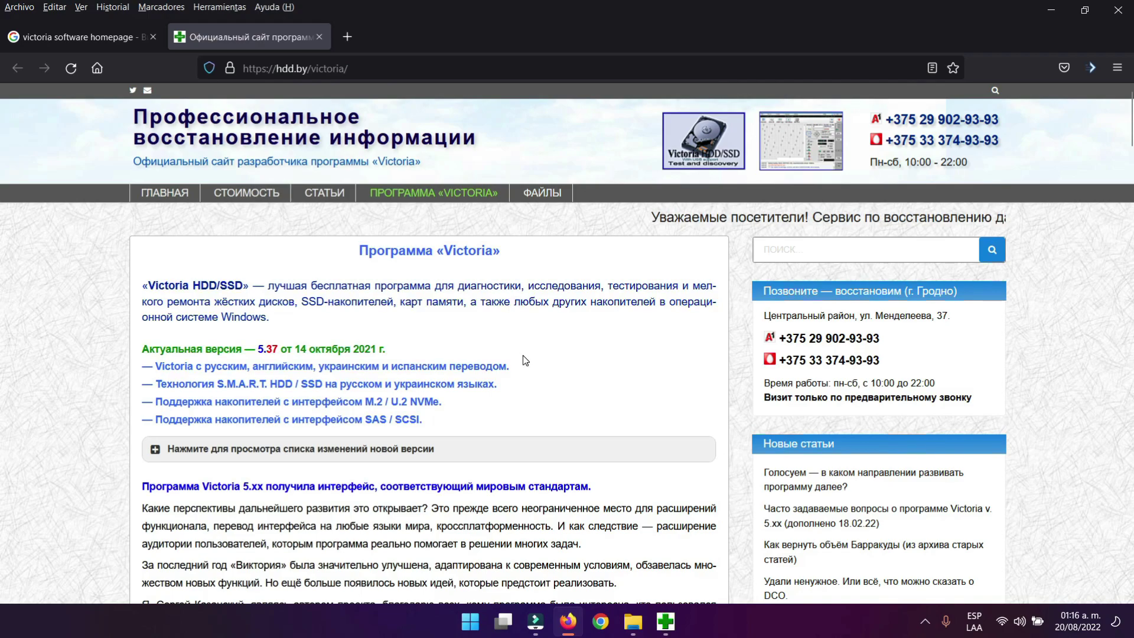
- Start downloading the latest version of Victoria HDD/SSD from the end of the official page
scroll(522, 356, "down", 15)
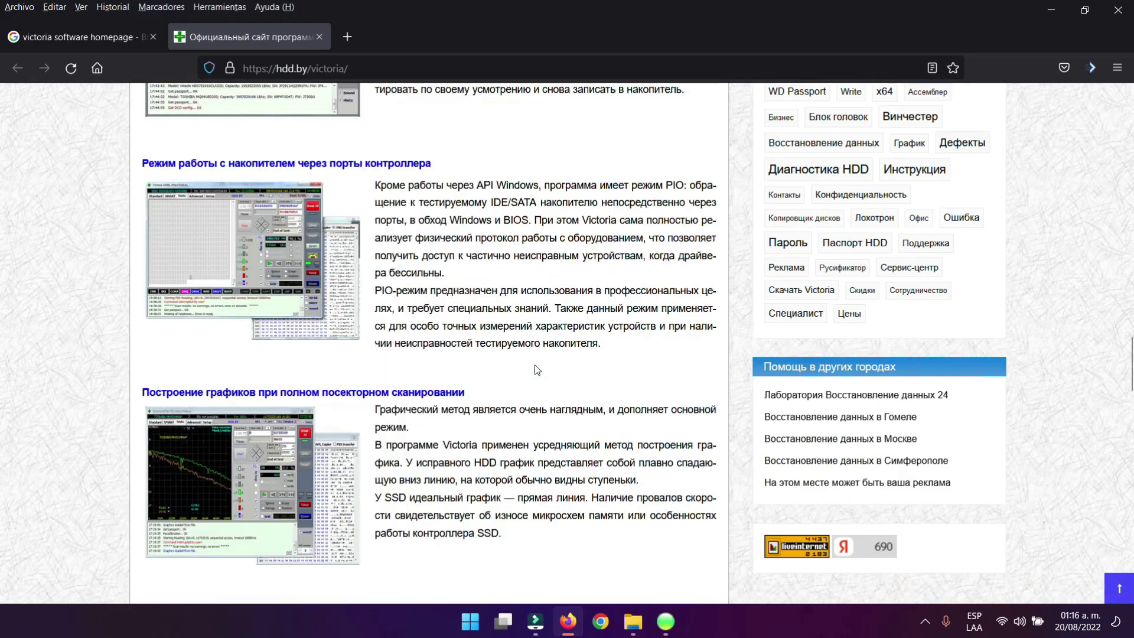
scroll(535, 365, "down", 10)
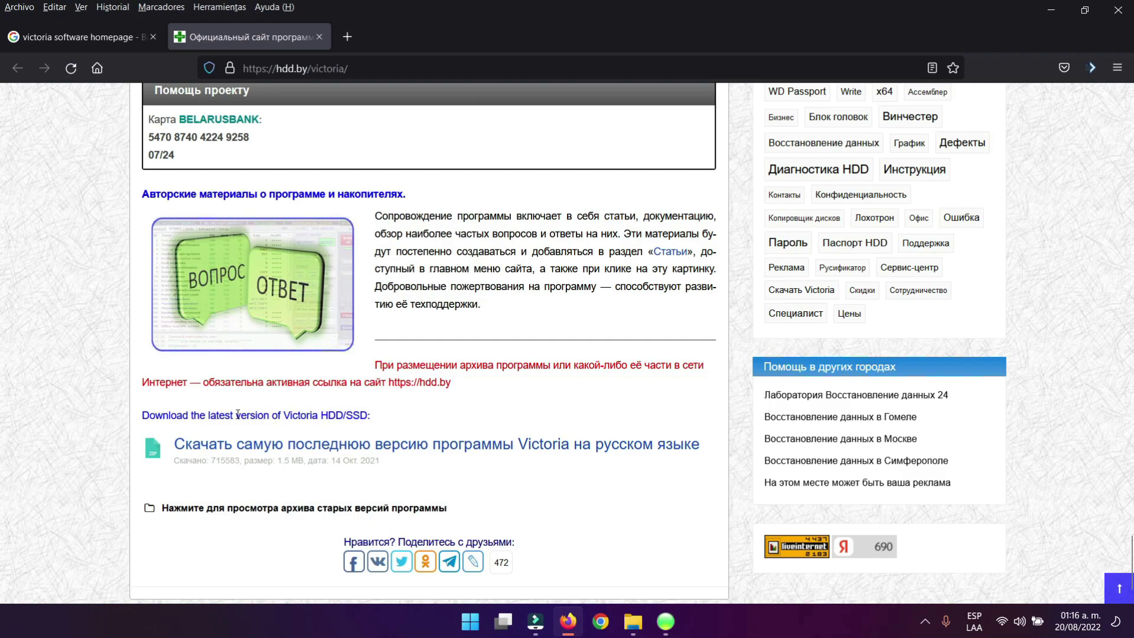
left_click(248, 444)
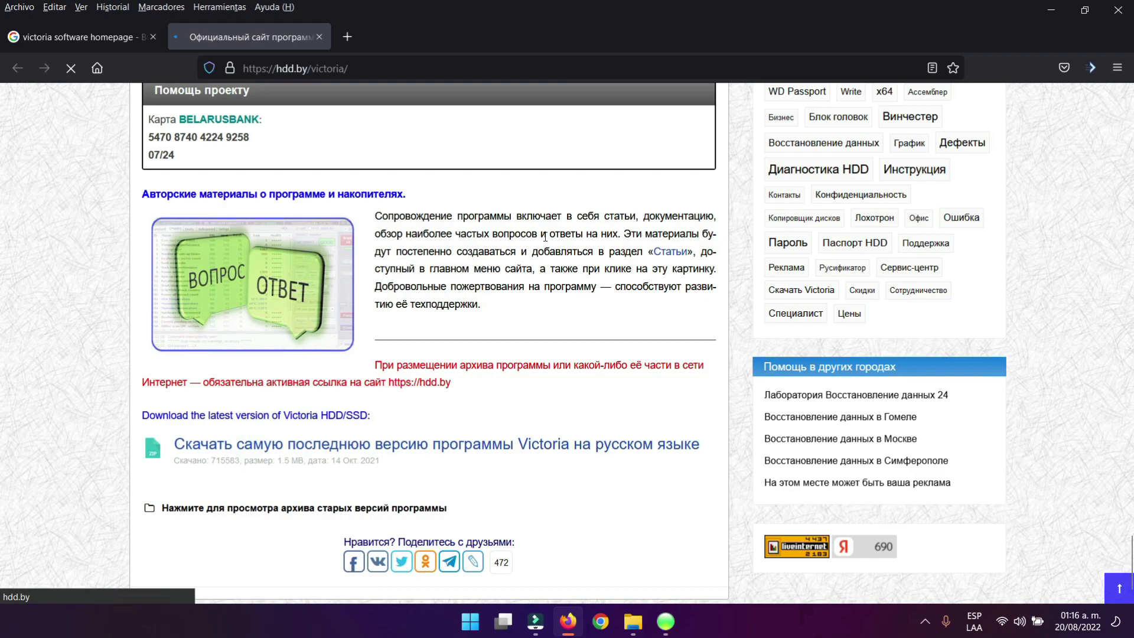